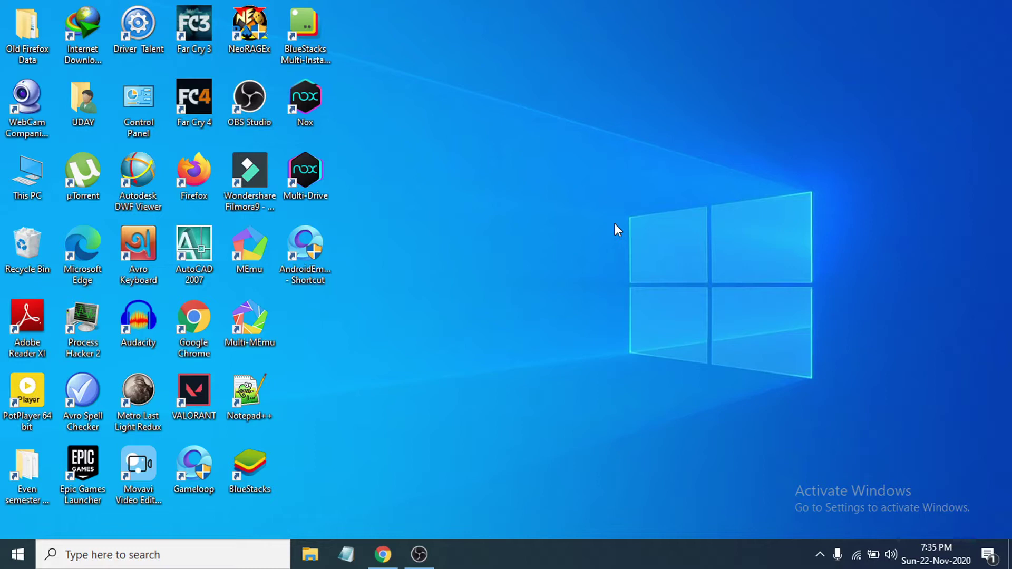
# Restore Chrome and show the 'brackets - Google Search' results tab.
pyautogui.click(383, 553)
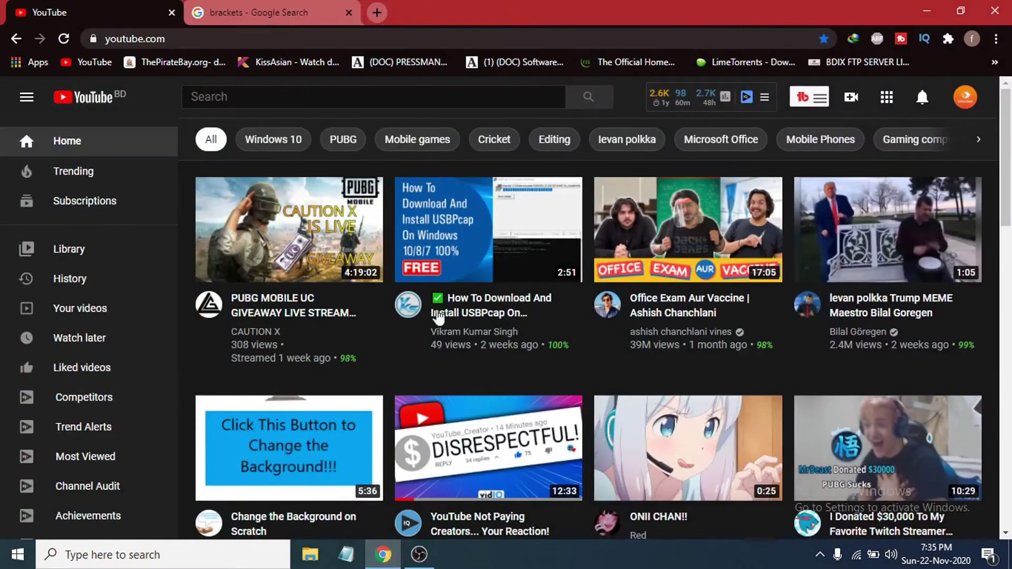
pyautogui.click(301, 12)
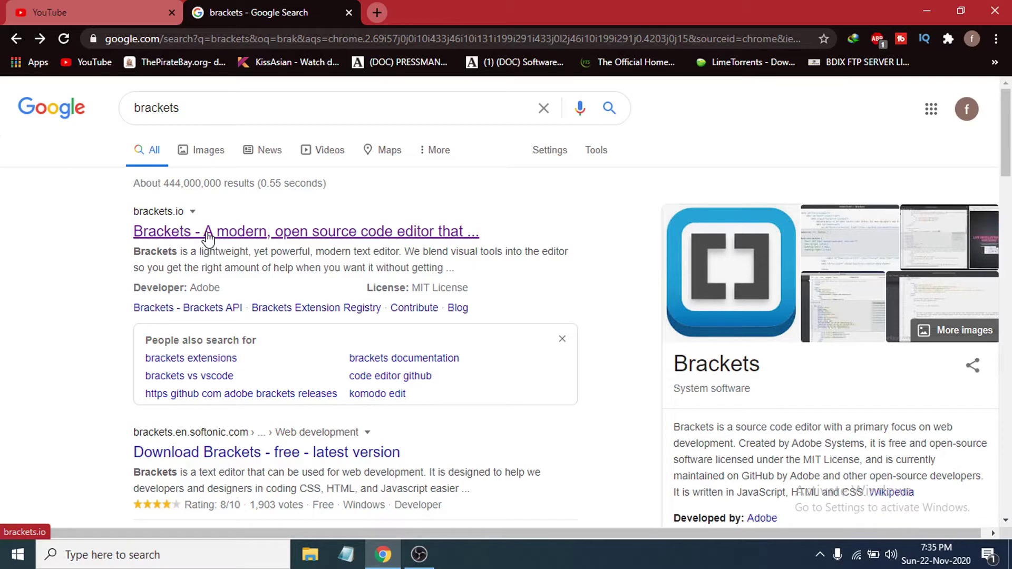
# Go to brackets.io and download the 77.14 MB Brackets 1.14.2 installer.
pyautogui.click(208, 238)
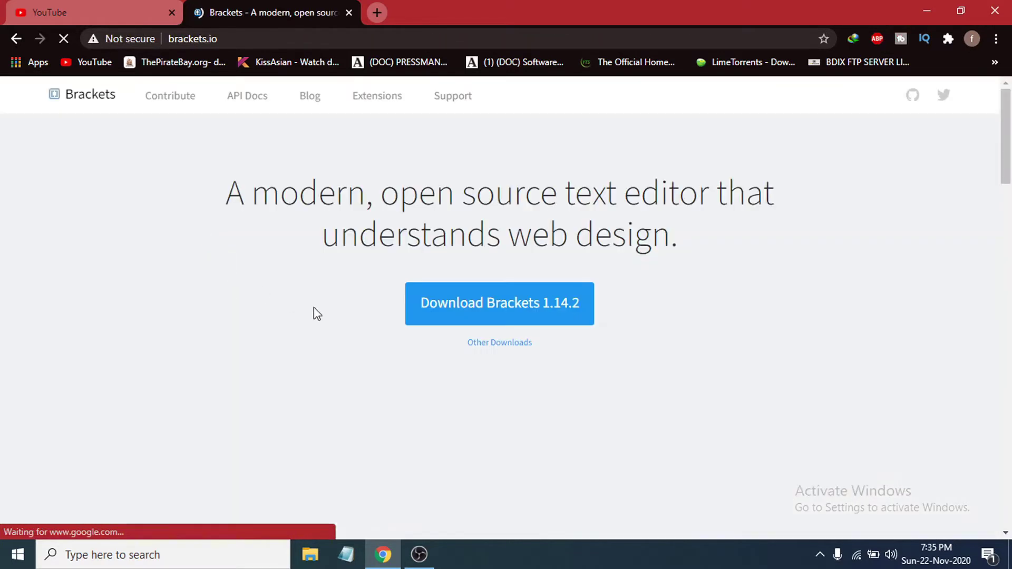
pyautogui.scroll(-1, 545, 336)
pyautogui.scroll(1, 544, 335)
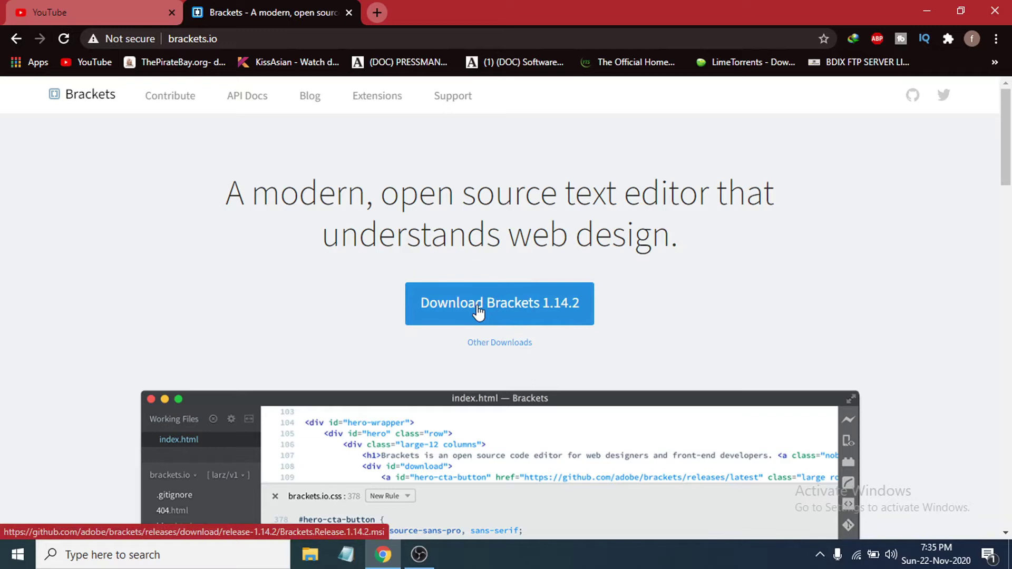
pyautogui.click(500, 314)
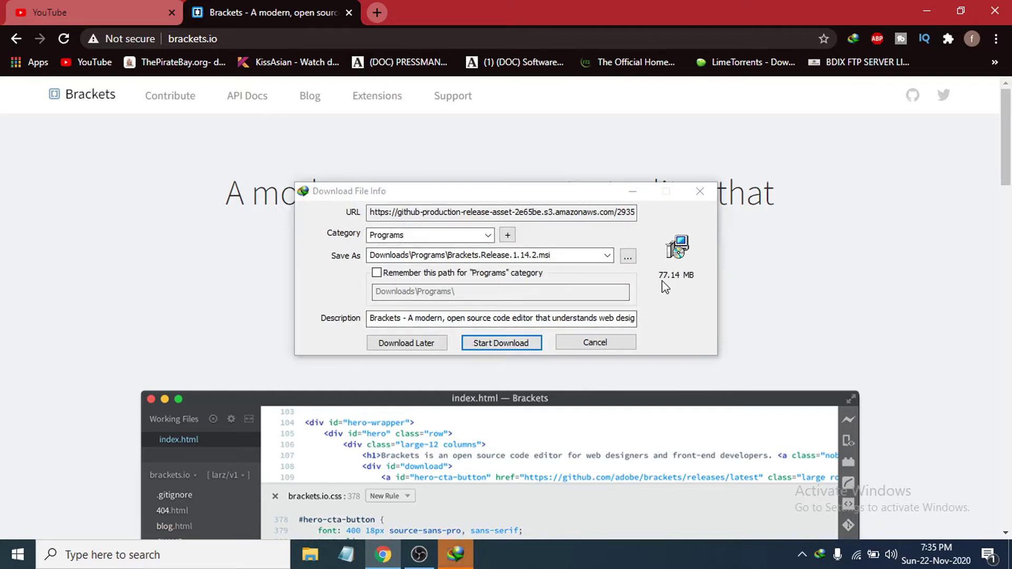
# Download Brackets.Release.1.14.2 in IDM and open its Downloads\Programs folder.
pyautogui.click(502, 342)
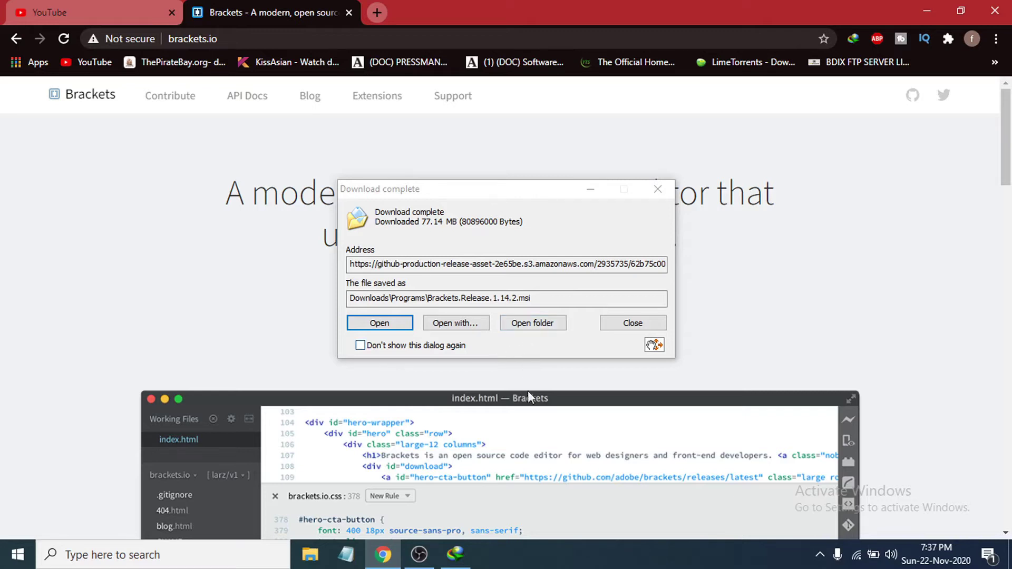
pyautogui.click(534, 331)
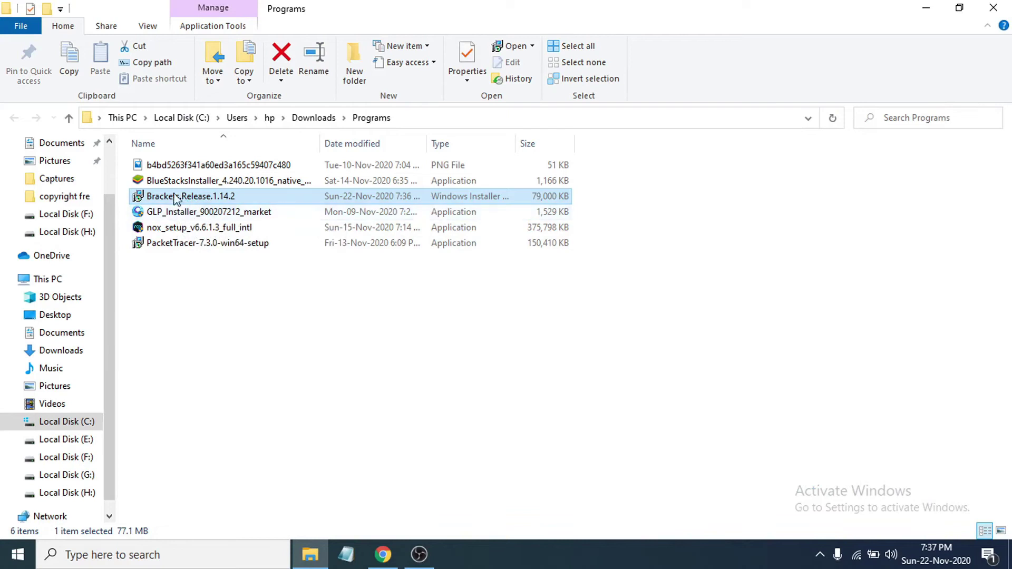
# Run Brackets.Release.1.14.2 and minimize Explorer and Chrome to reveal the setup dialog.
pyautogui.doubleClick(224, 199)
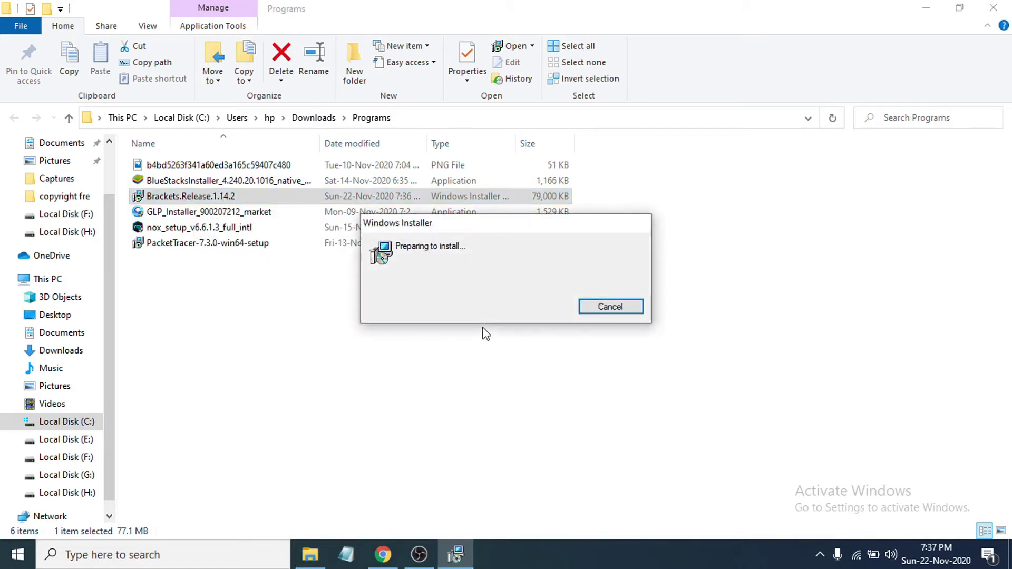
pyautogui.click(937, 11)
pyautogui.click(923, 9)
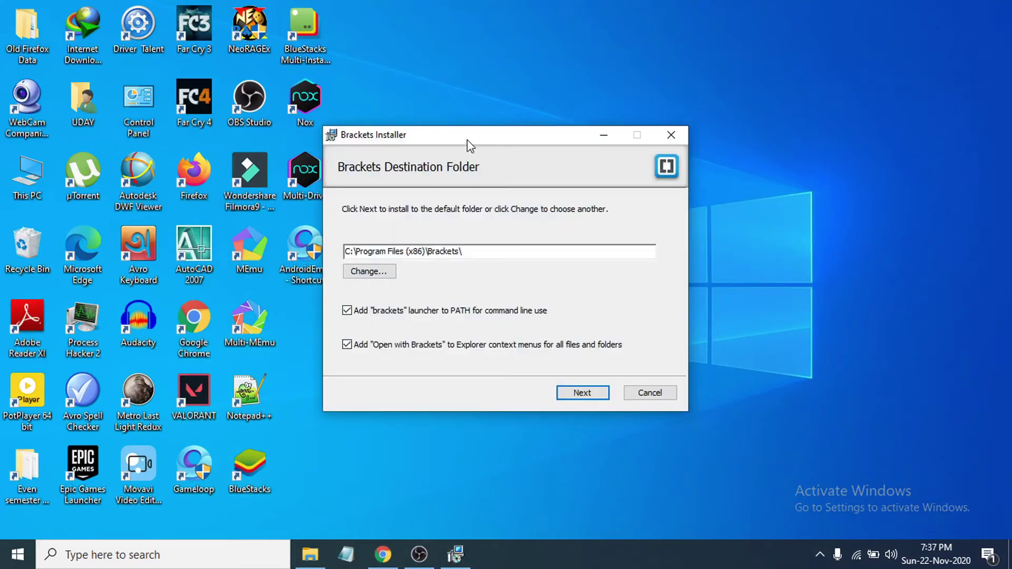
# Change the Brackets install folder to Local Disk (E:) instead of Program Files.
pyautogui.moveTo(467, 140); pyautogui.dragTo(511, 134)
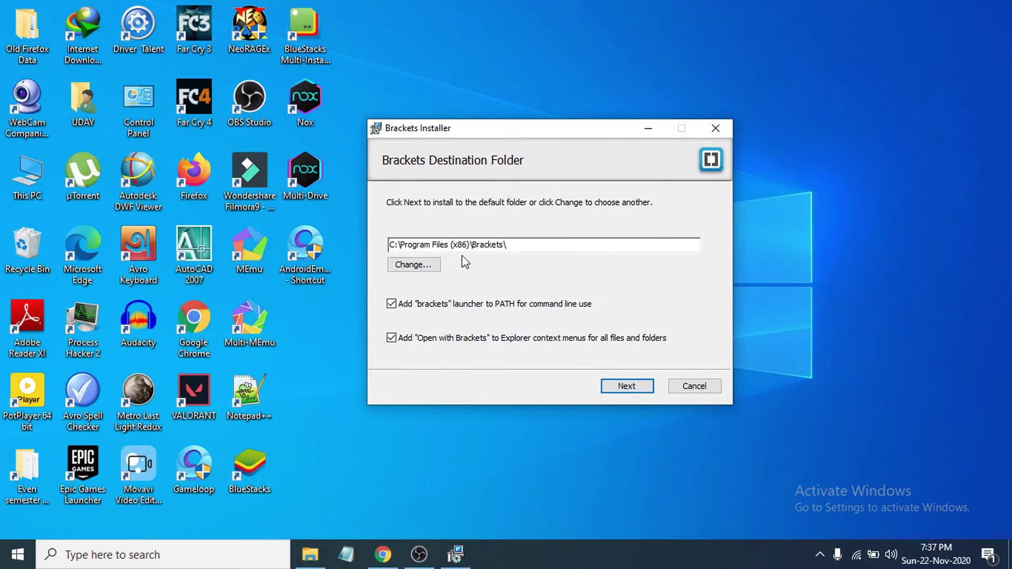
pyautogui.click(424, 271)
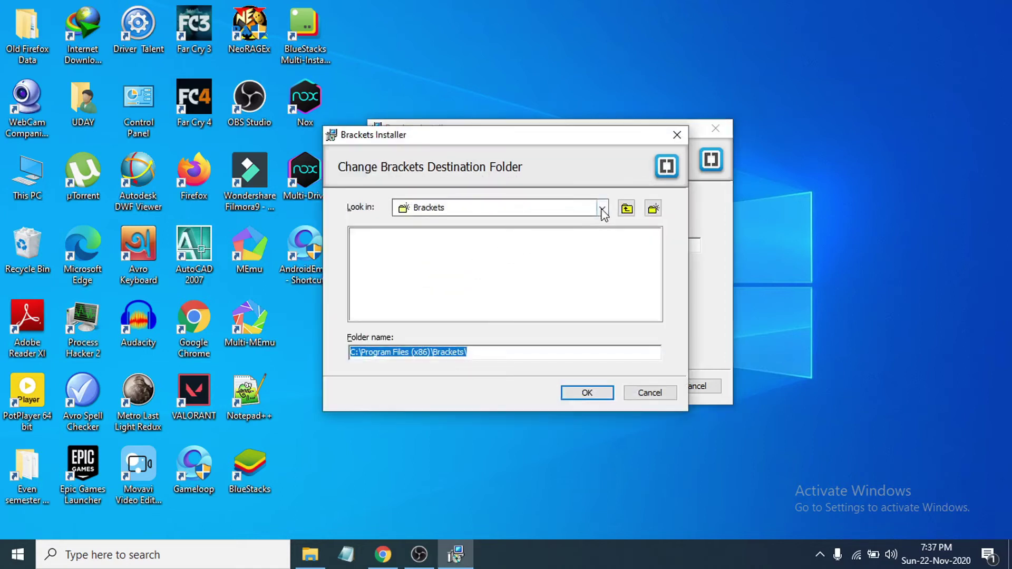
pyautogui.click(602, 208)
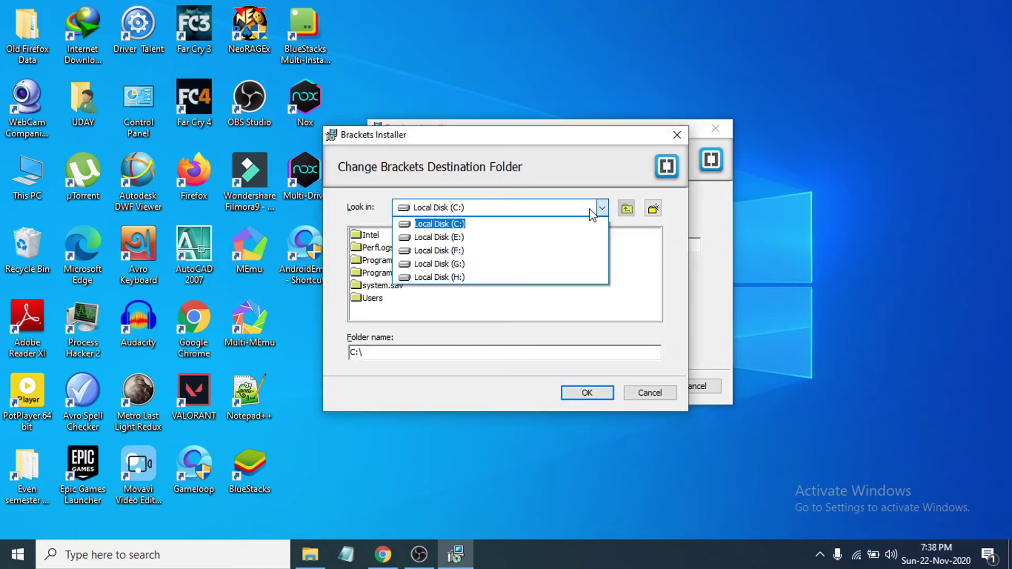
pyautogui.click(452, 242)
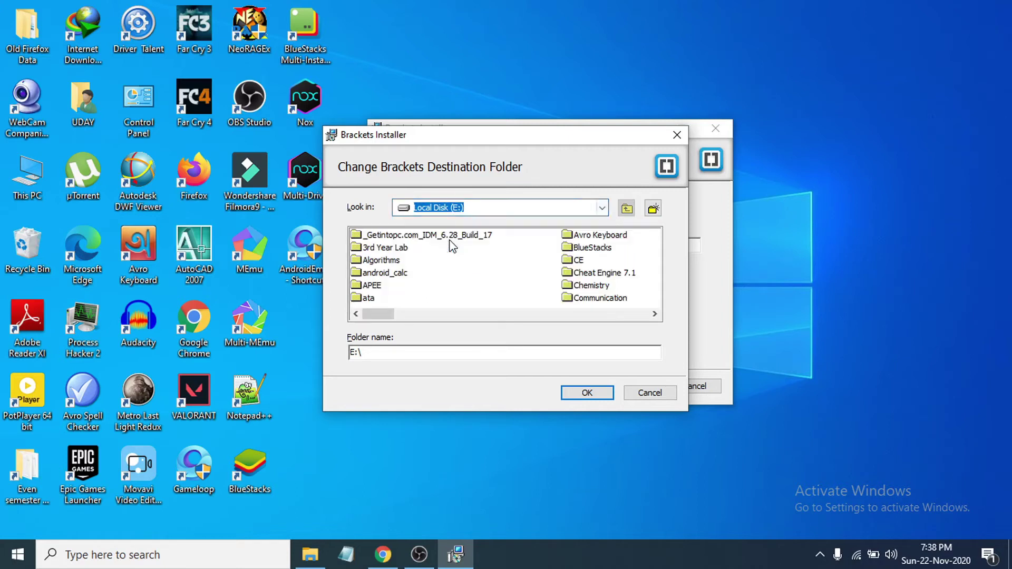
pyautogui.click(586, 394)
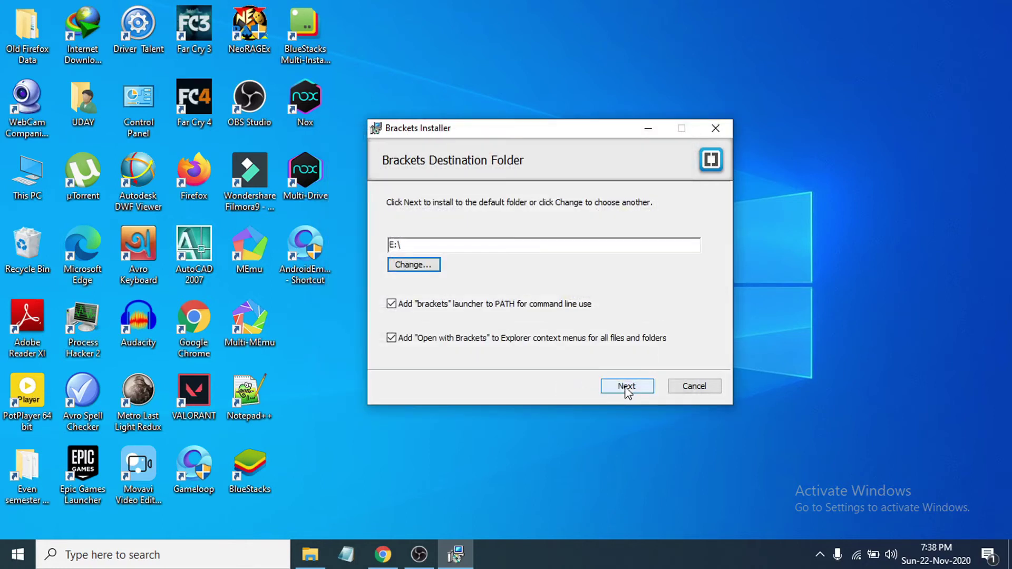
# Run the Brackets installation to completion and finish the installer.
pyautogui.click(626, 388)
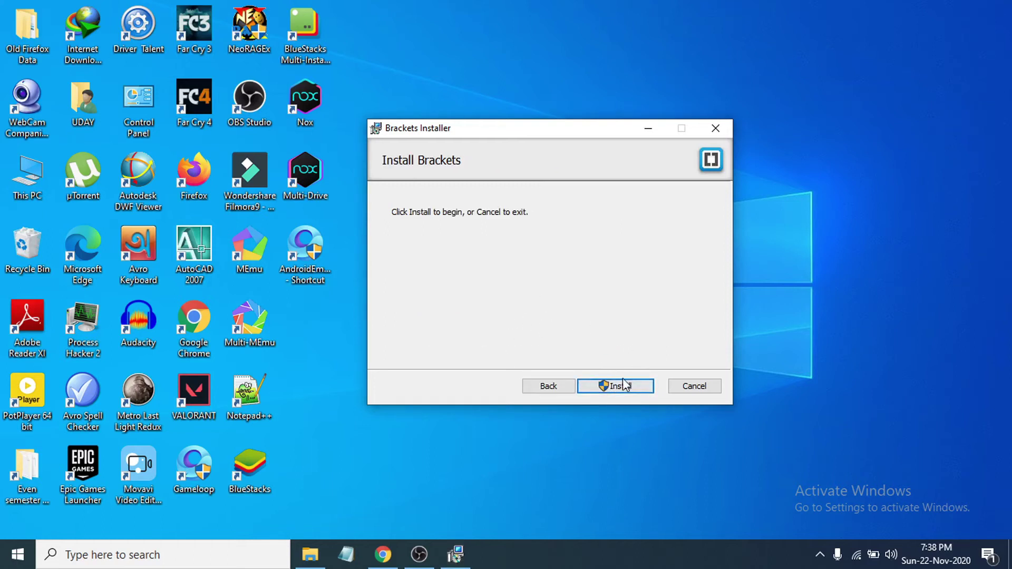
pyautogui.click(622, 389)
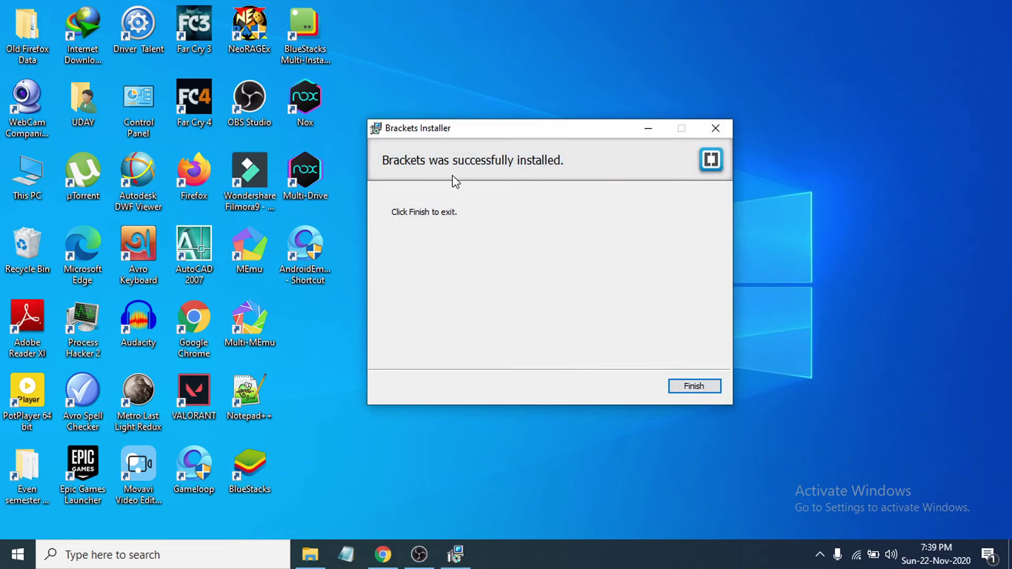
pyautogui.click(693, 392)
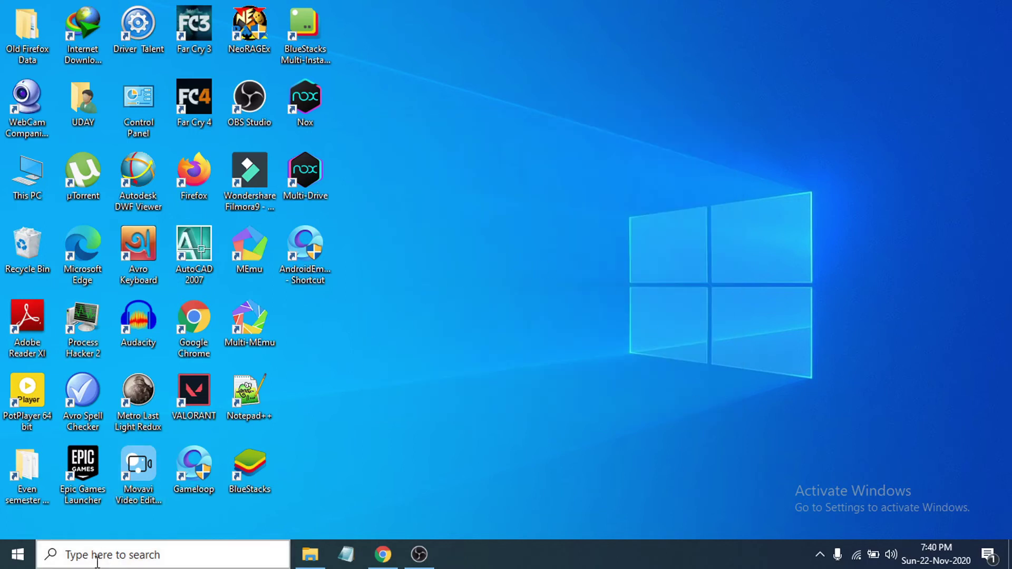
# Search Windows for 'brackets' and launch the Brackets best-match app.
pyautogui.click(97, 558)
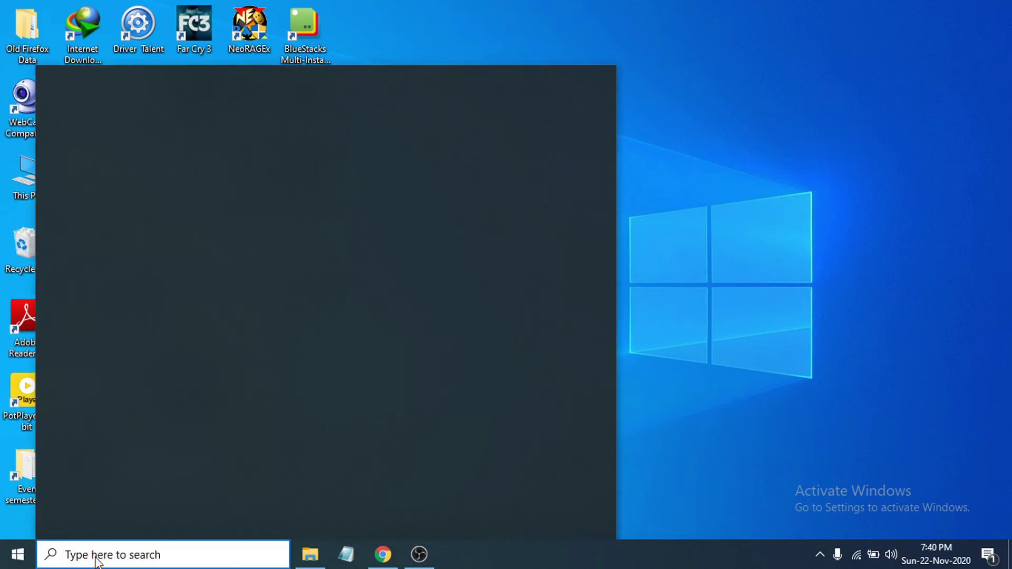
pyautogui.write('br')
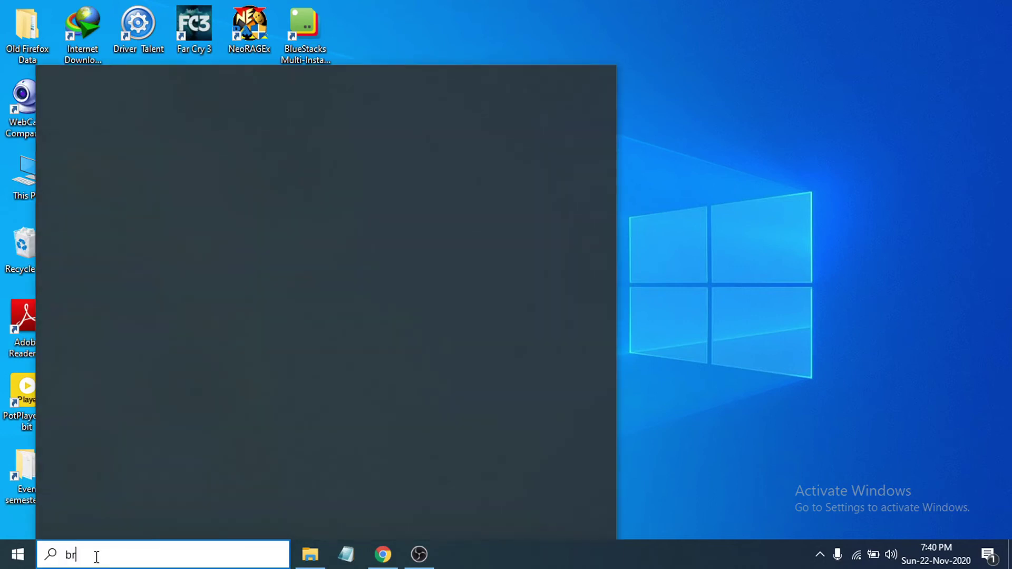
pyautogui.write('acke')
pyautogui.write('ts')
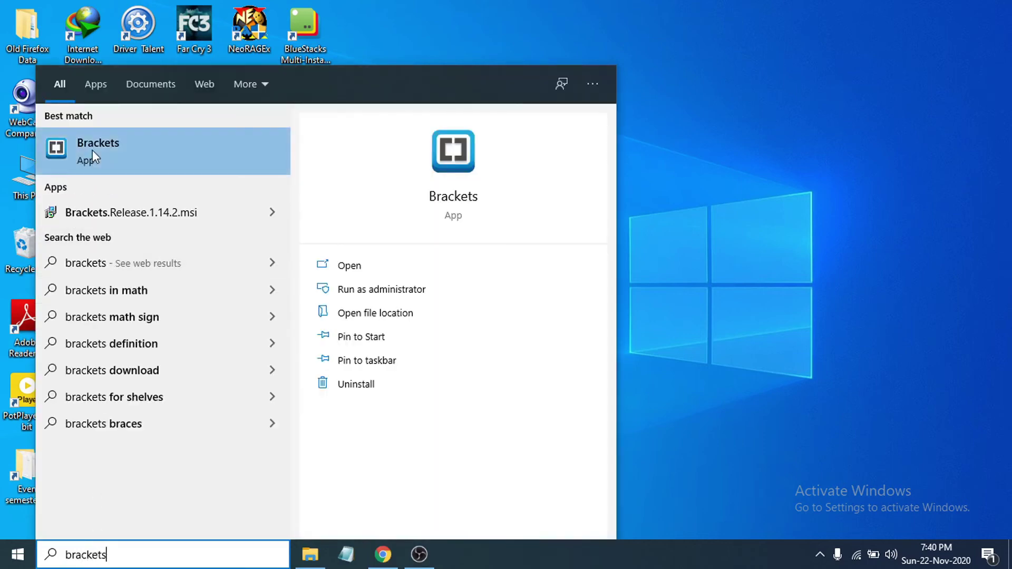
pyautogui.click(63, 156)
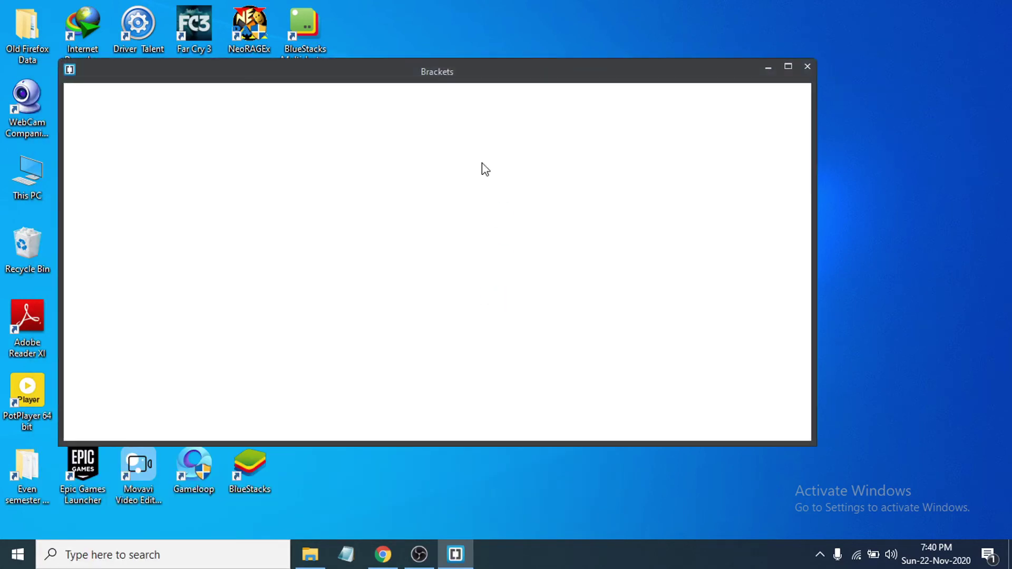
# Move the Brackets window right and close the Brackets Health Report popup.
pyautogui.moveTo(454, 79)
pyautogui.mouseDown()
pyautogui.moveTo(538, 74)
pyautogui.moveTo(560, 84)
pyautogui.mouseUp()
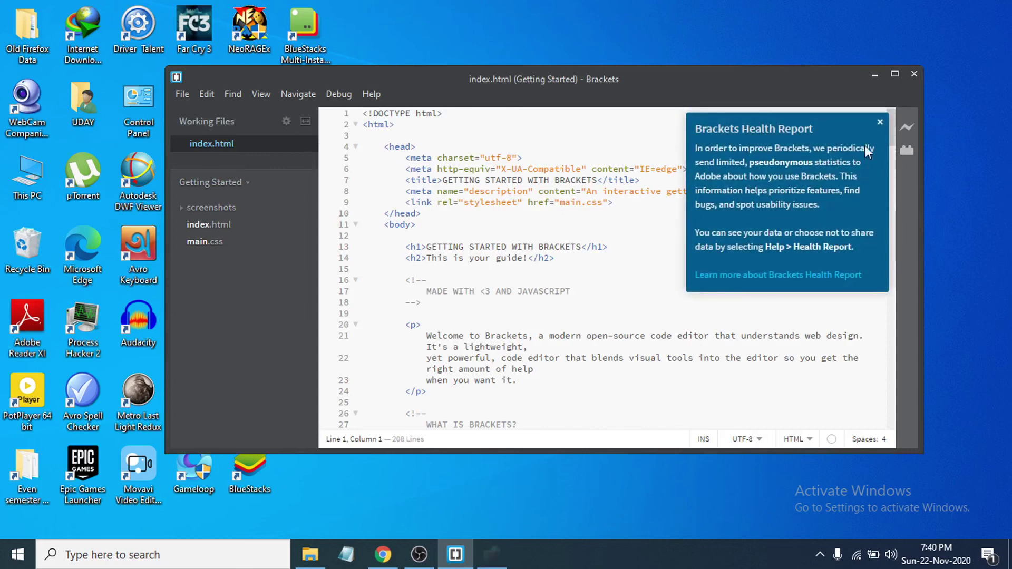
pyautogui.click(880, 122)
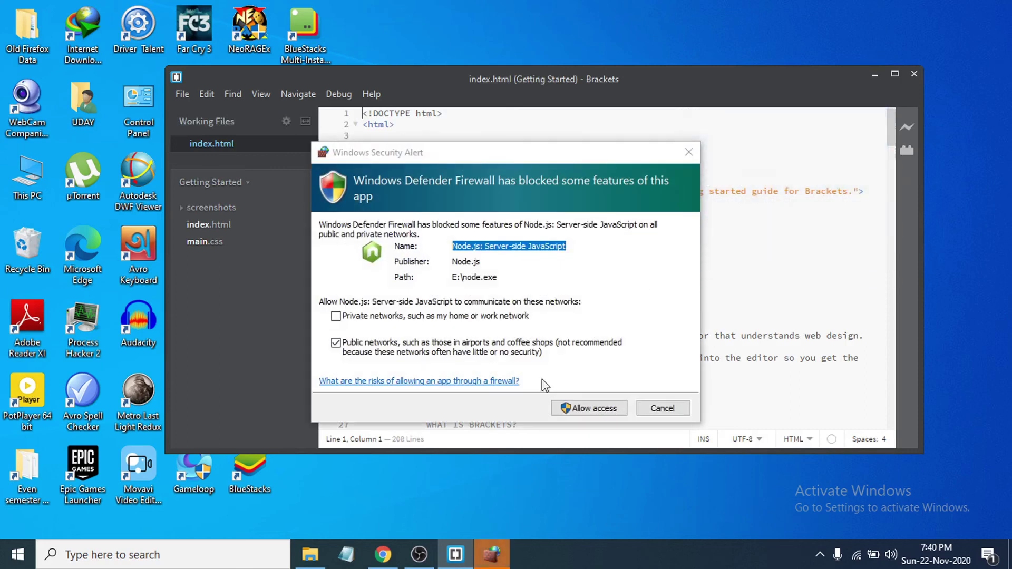
# Allow Node.js through Windows Defender Firewall, then maximize and restore the Brackets window.
pyautogui.click(594, 408)
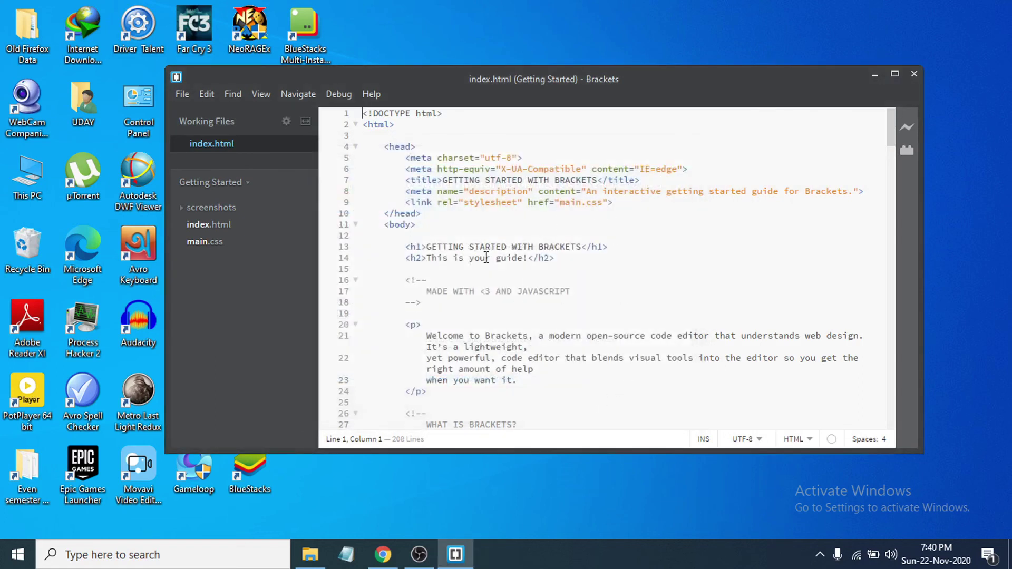
pyautogui.click(893, 75)
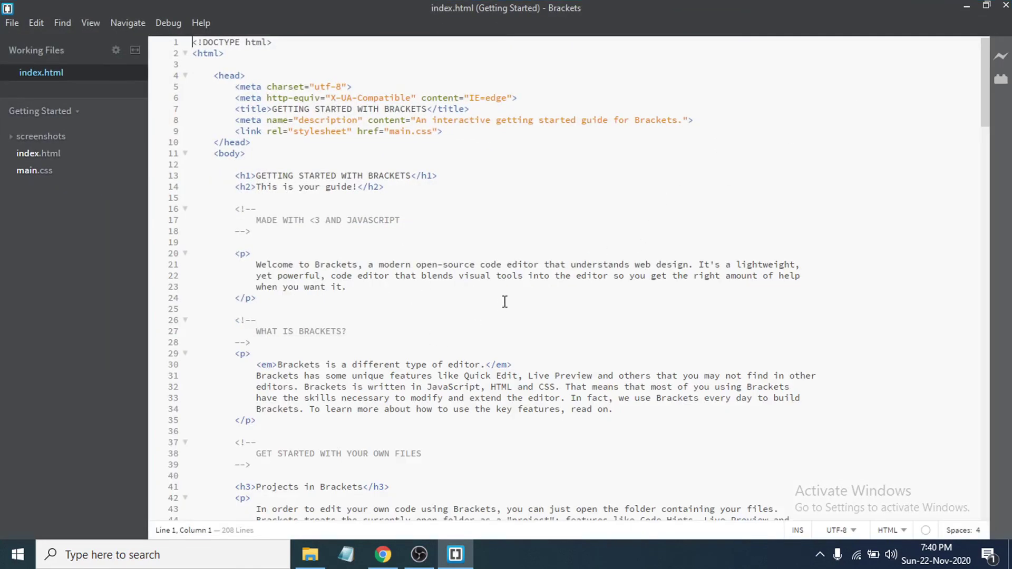
pyautogui.click(985, 7)
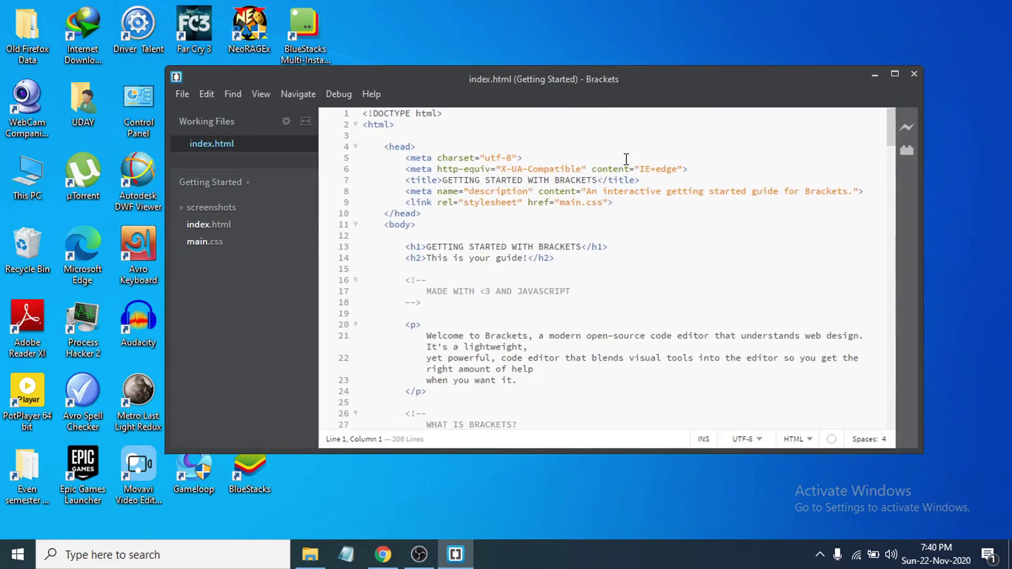